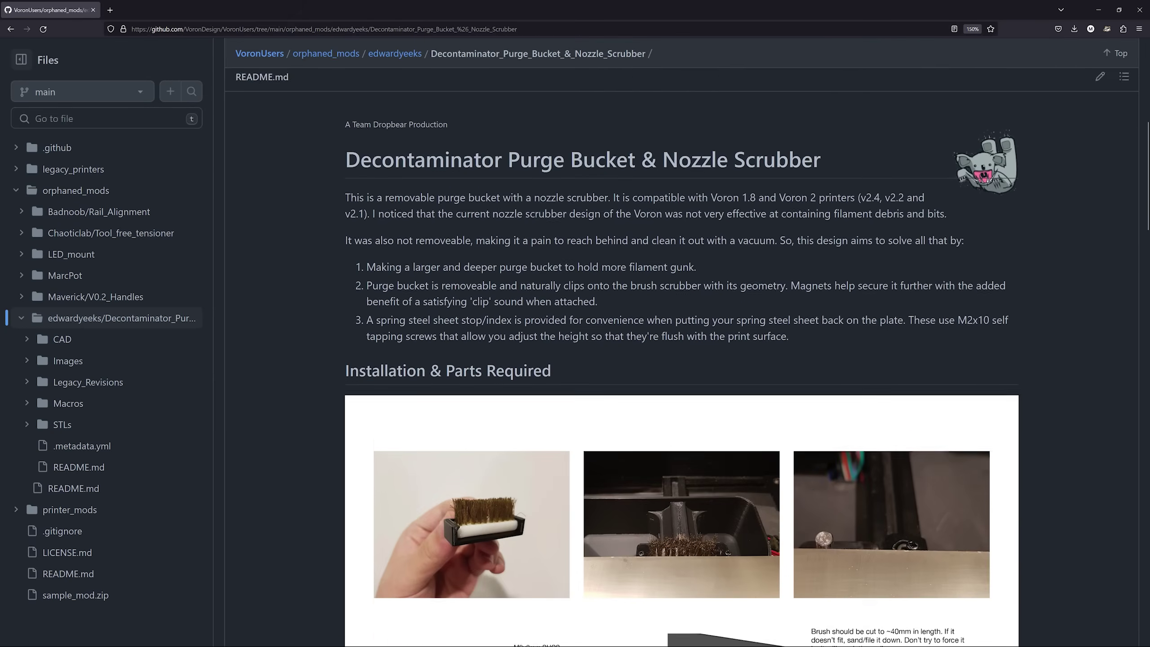
{"action": "scroll", "coordinate": [812, 468], "scroll_direction": "down", "scroll_amount": 15}
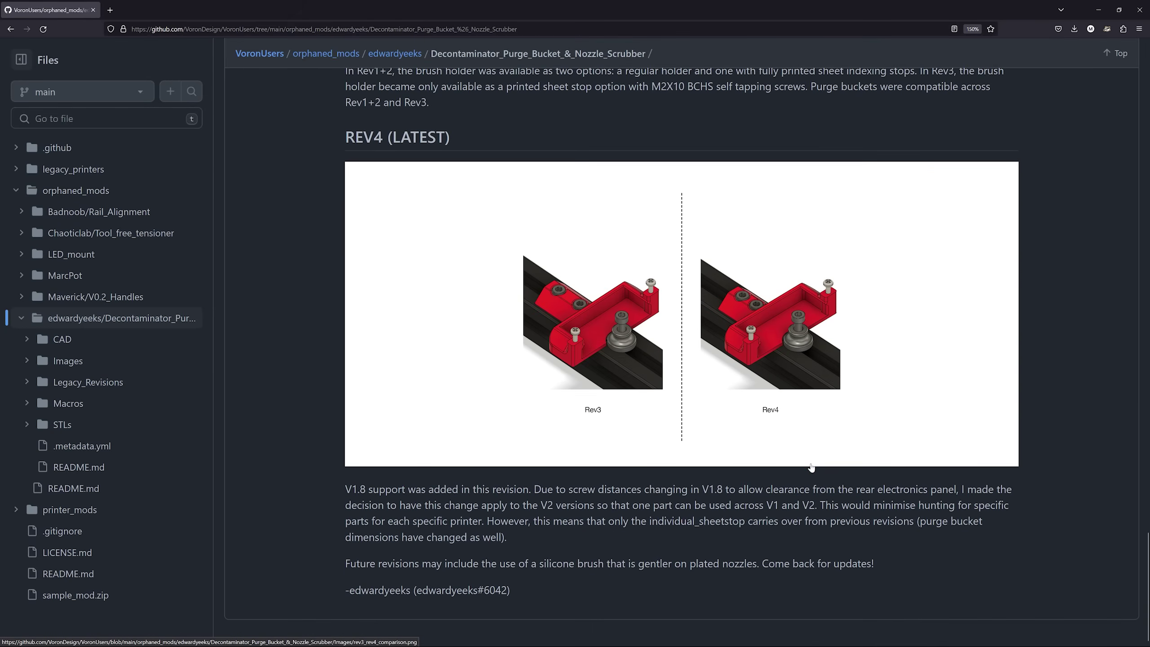
Scroll to the REV4 (LATEST) section and highlight the note about future silicone brushes
{"action": "left_click_drag", "start_coordinate": [345, 563], "coordinate": [675, 563]}
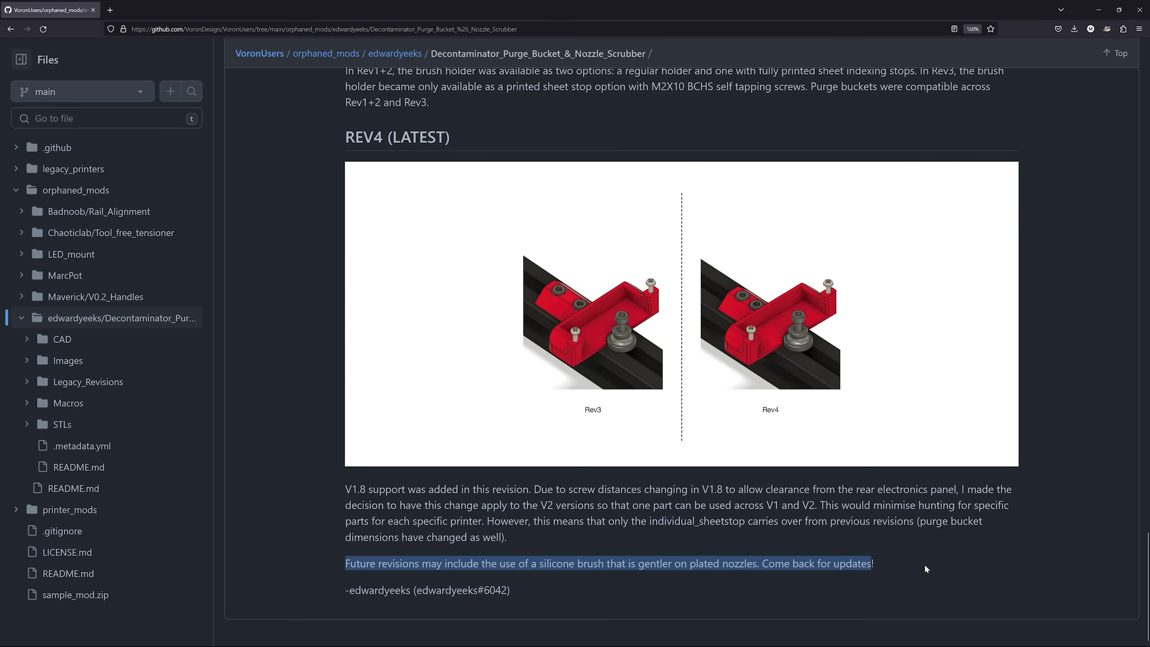
View the Silicone Nozzle Scrubber photo, then the Improved Silicone Nozzle Scrubber's orange bucket renders
{"action": "left_click", "coordinate": [900, 563]}
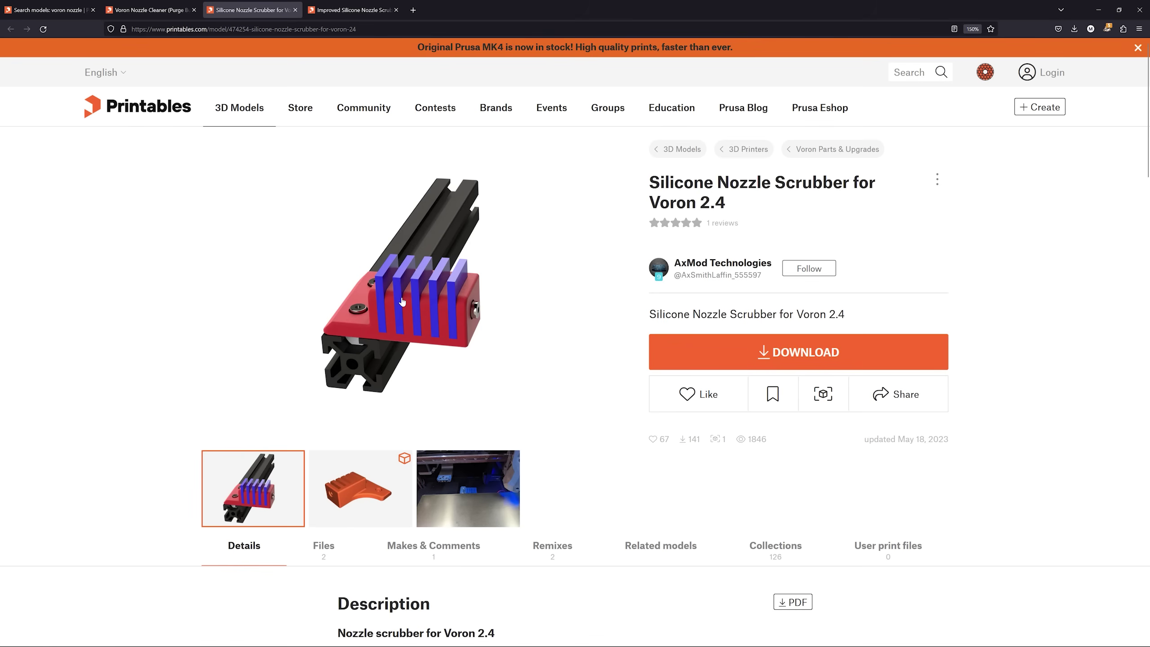
{"action": "left_click", "coordinate": [455, 466]}
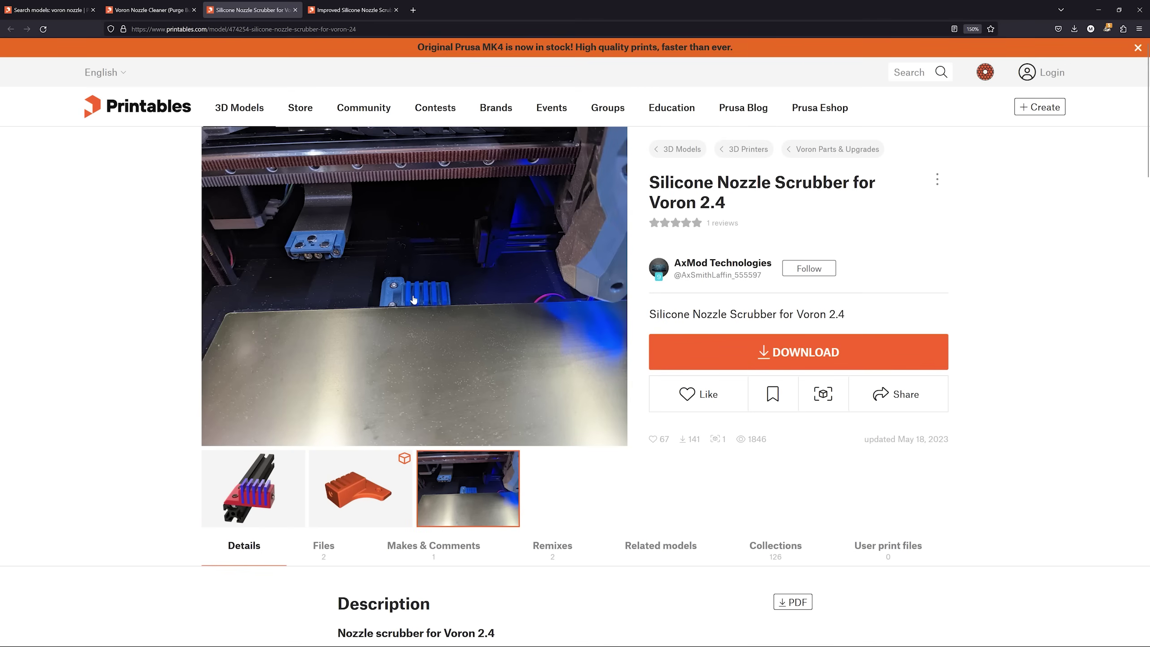
{"action": "left_click", "coordinate": [350, 17]}
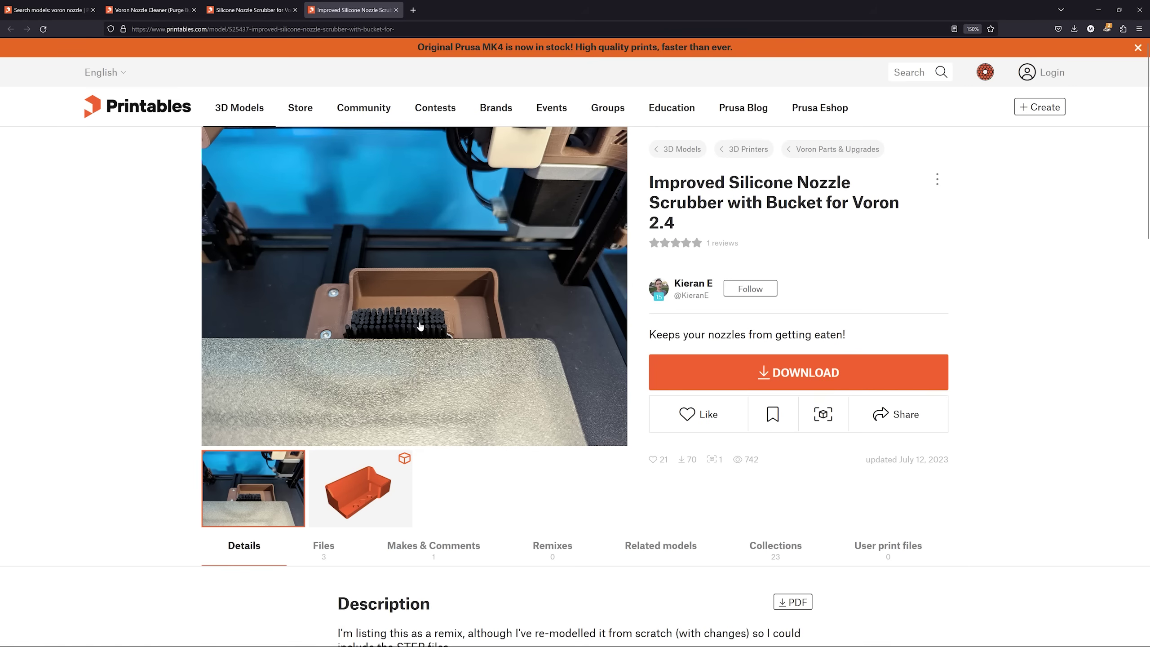
{"action": "left_click", "coordinate": [357, 509]}
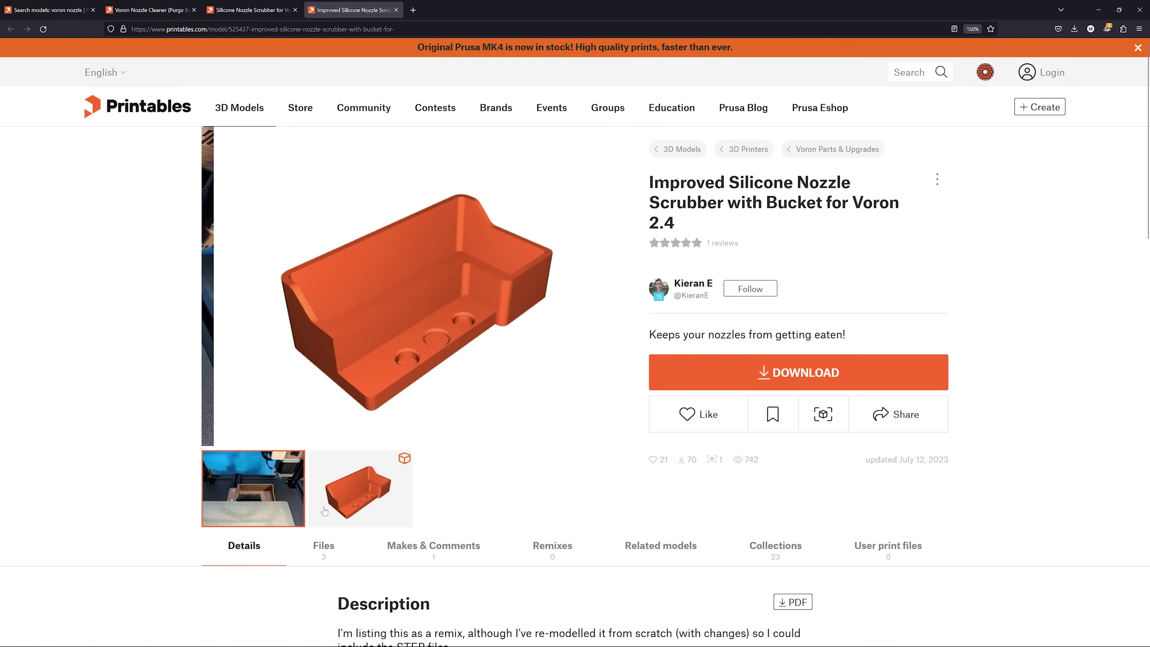
{"action": "left_click", "coordinate": [276, 509]}
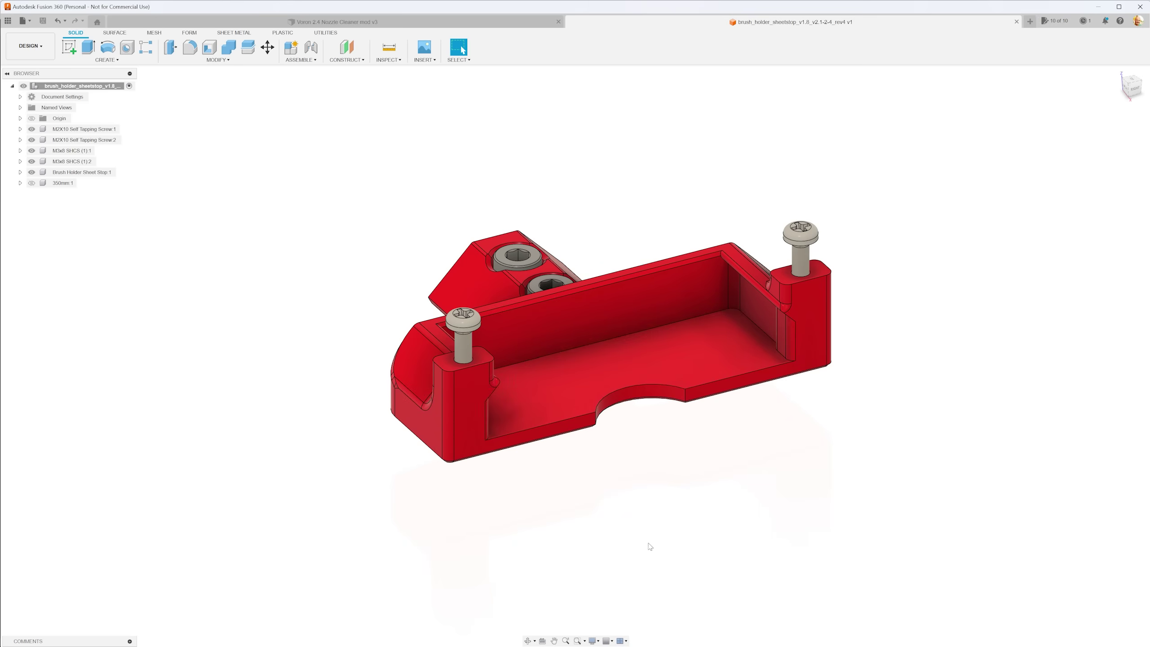
Orbit the brush holder to view its underside, selecting the left and right screws
{"action": "middle_click_drag", "start_coordinate": [651, 528], "coordinate": [607, 515], "text": "shift"}
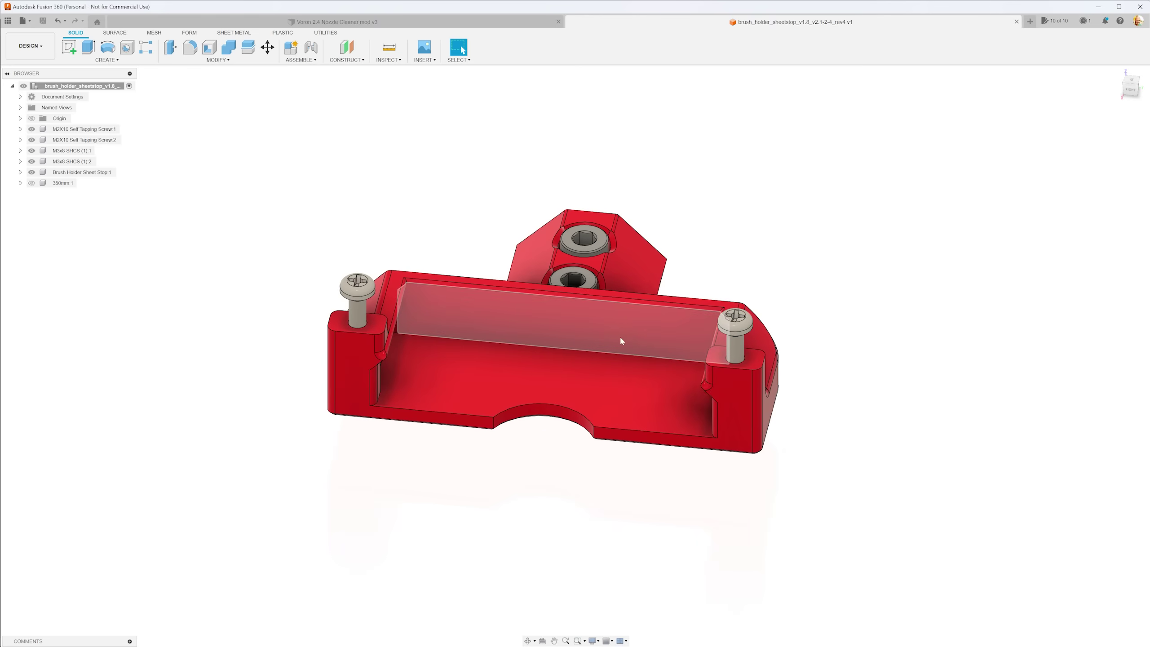
{"action": "middle_click_drag", "start_coordinate": [624, 336], "coordinate": [495, 399], "text": "shift"}
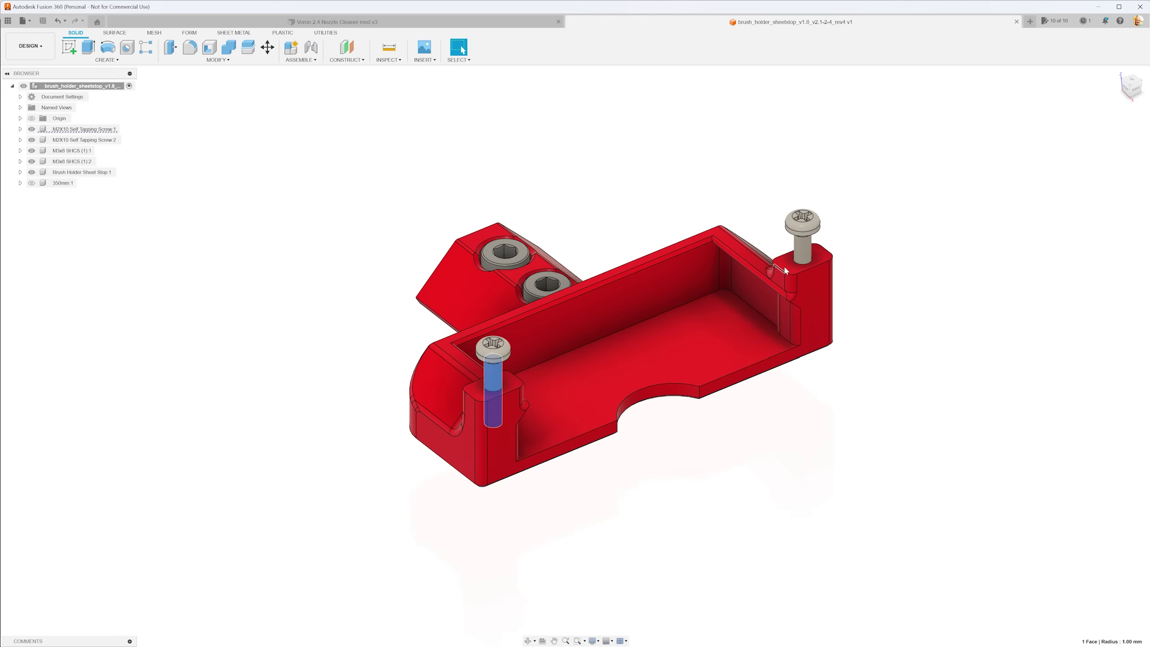
{"action": "left_click", "coordinate": [804, 255]}
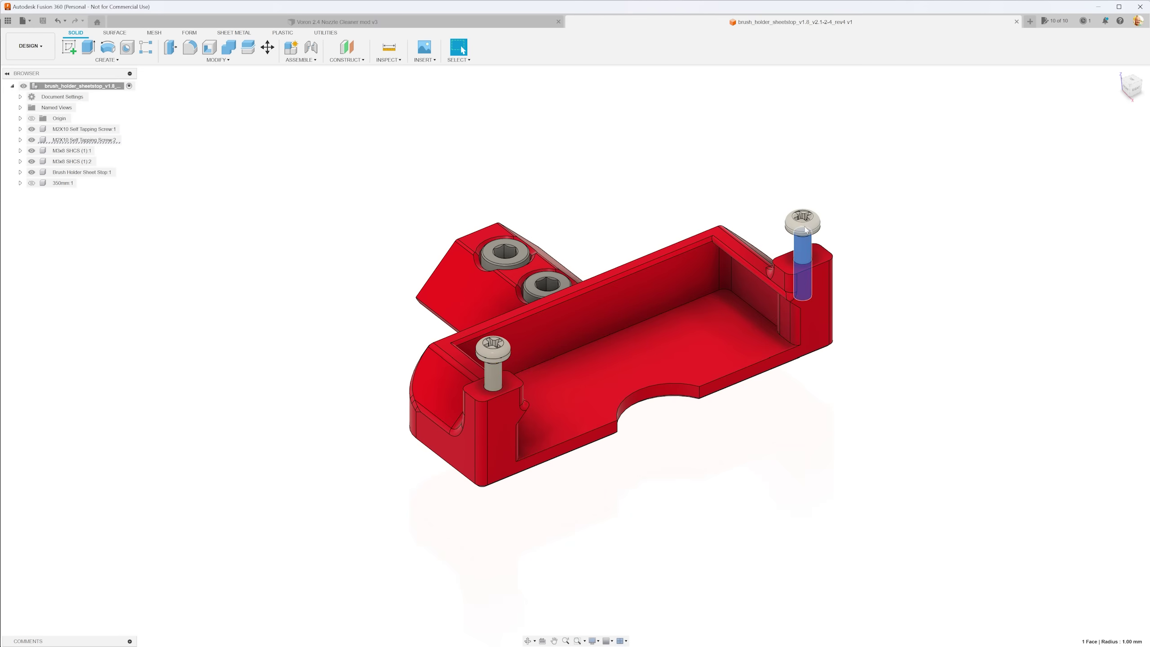
{"action": "left_click", "coordinate": [487, 353]}
{"action": "middle_click_drag", "start_coordinate": [617, 500], "coordinate": [584, 494], "text": "shift"}
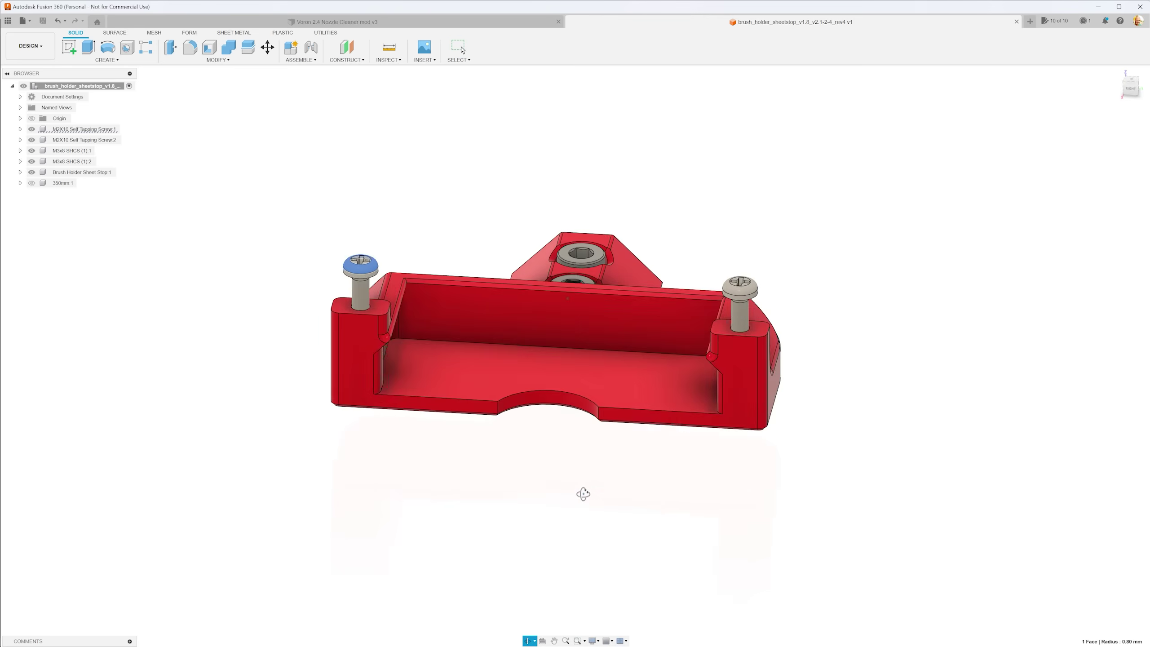
{"action": "middle_click_drag", "start_coordinate": [506, 475], "coordinate": [510, 524]}
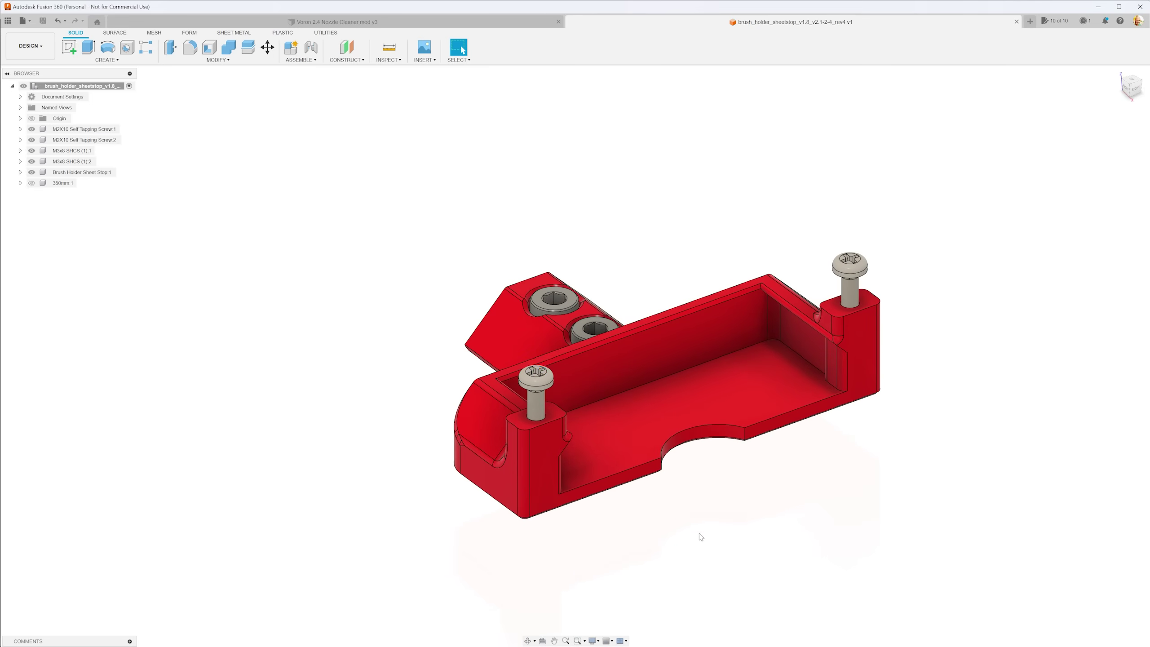
{"action": "middle_click_drag", "start_coordinate": [701, 537], "coordinate": [654, 524]}
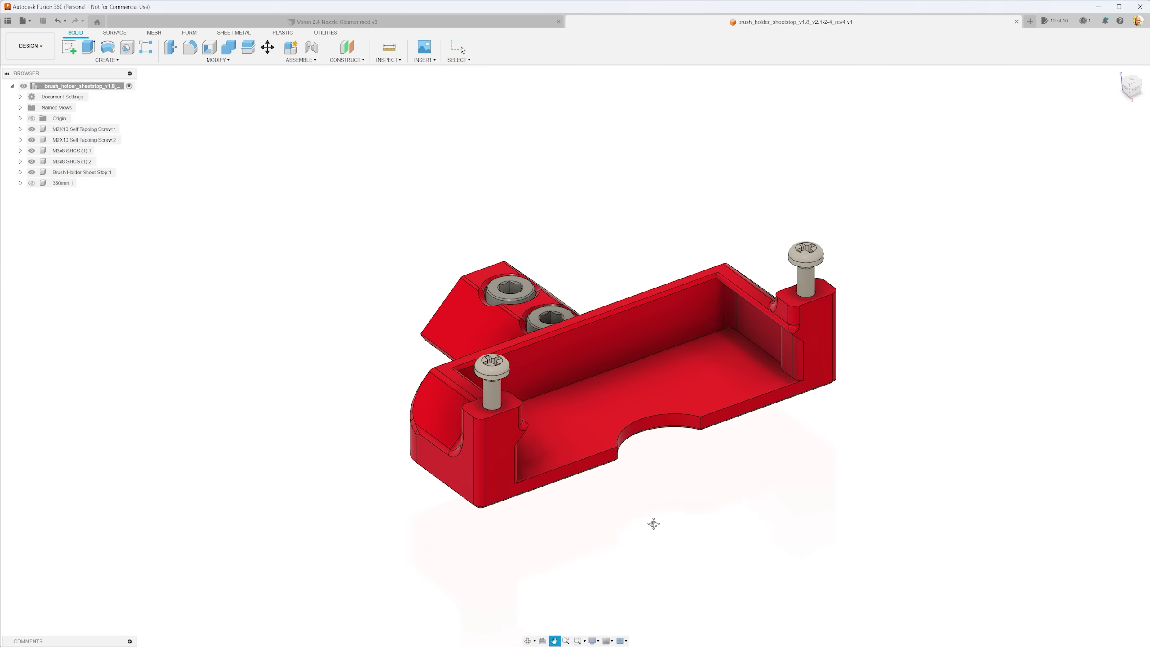
{"action": "middle_click_drag", "start_coordinate": [519, 528], "coordinate": [552, 545], "text": "shift"}
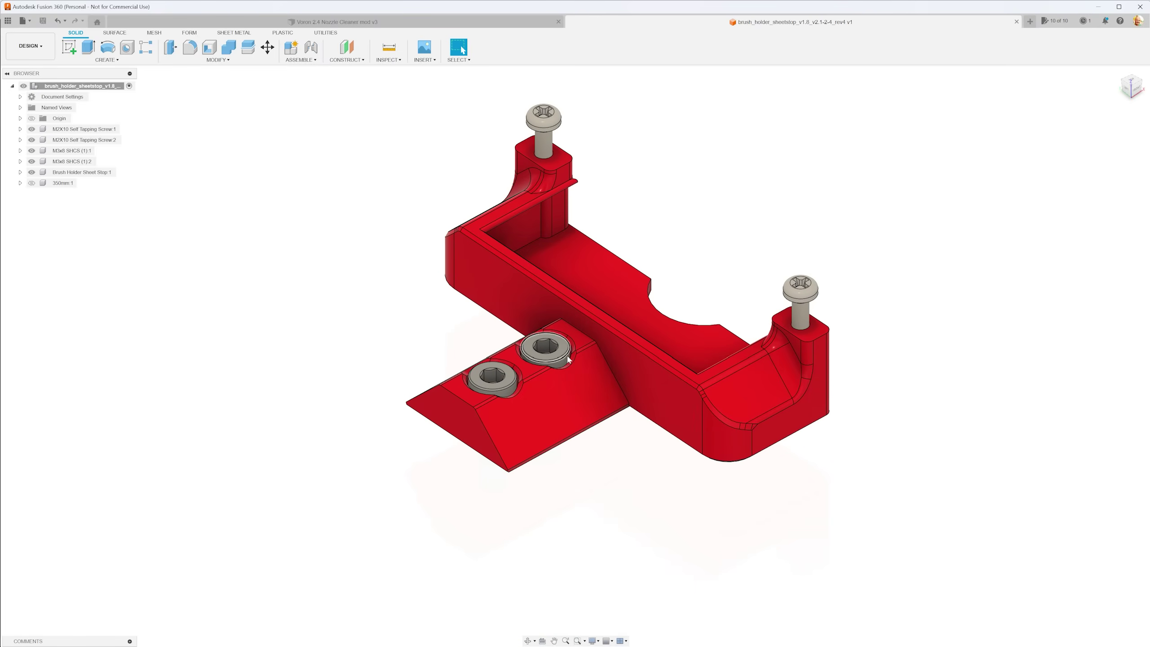
{"action": "middle_click_drag", "start_coordinate": [469, 403], "coordinate": [520, 482], "text": "shift"}
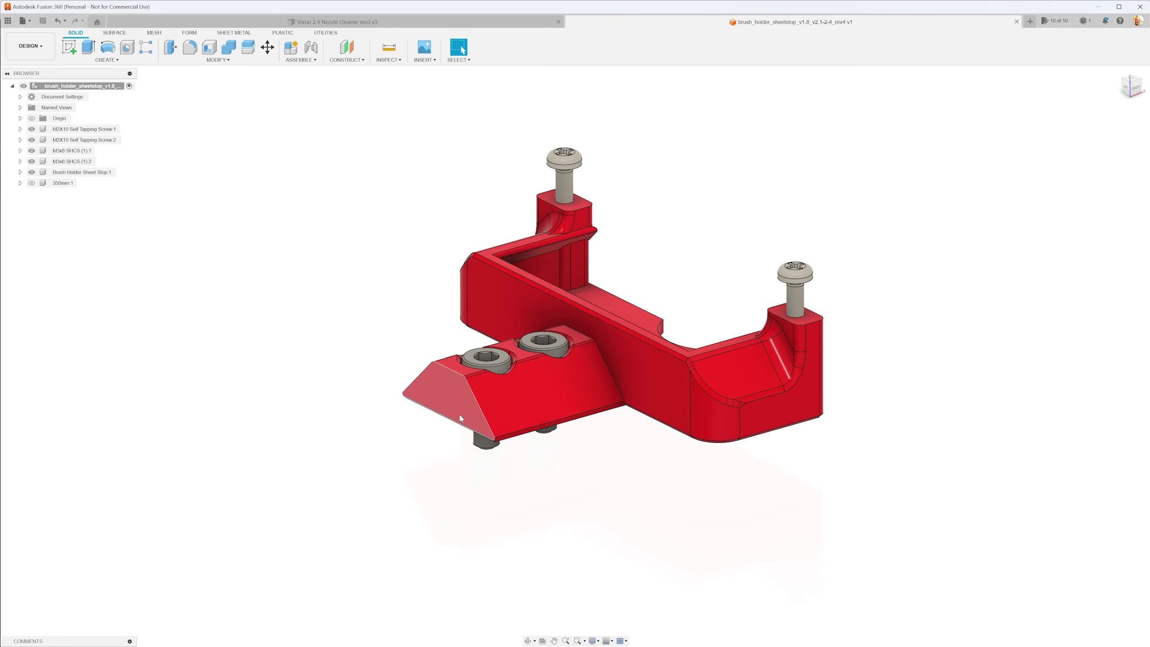
Unhide the 350mm:1 bucket body and hide the Brush Holder Sheet Stop component
{"action": "scroll", "coordinate": [460, 426], "scroll_direction": "up", "scroll_amount": 1}
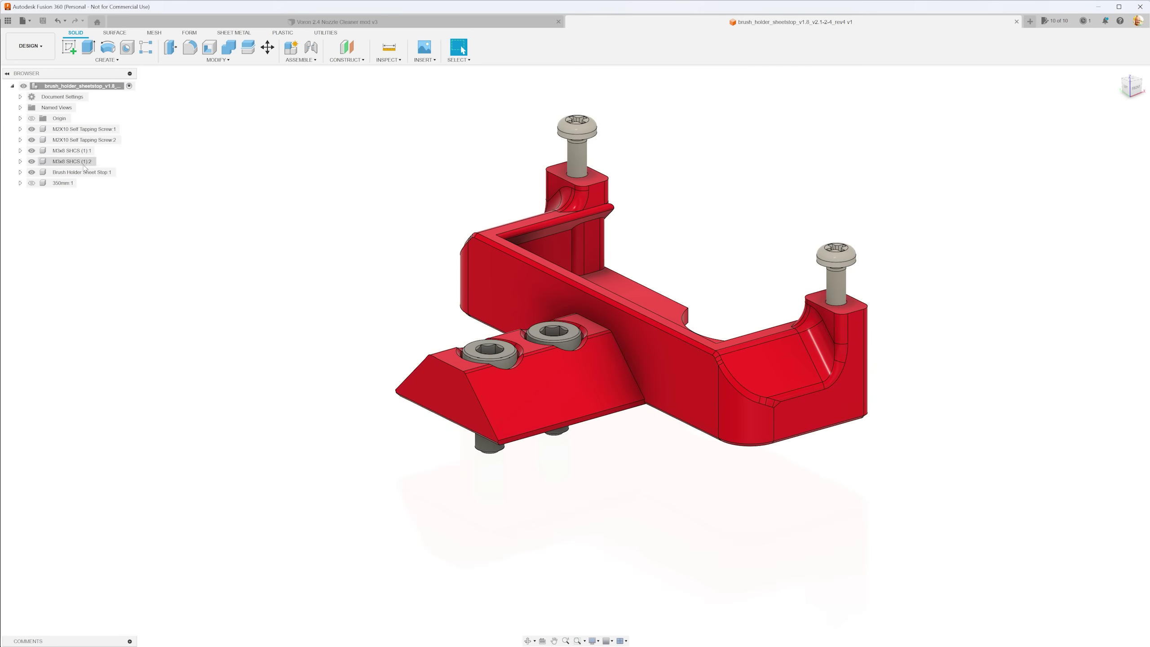
{"action": "left_click", "coordinate": [32, 183]}
{"action": "scroll", "coordinate": [426, 488], "scroll_direction": "down", "scroll_amount": 3}
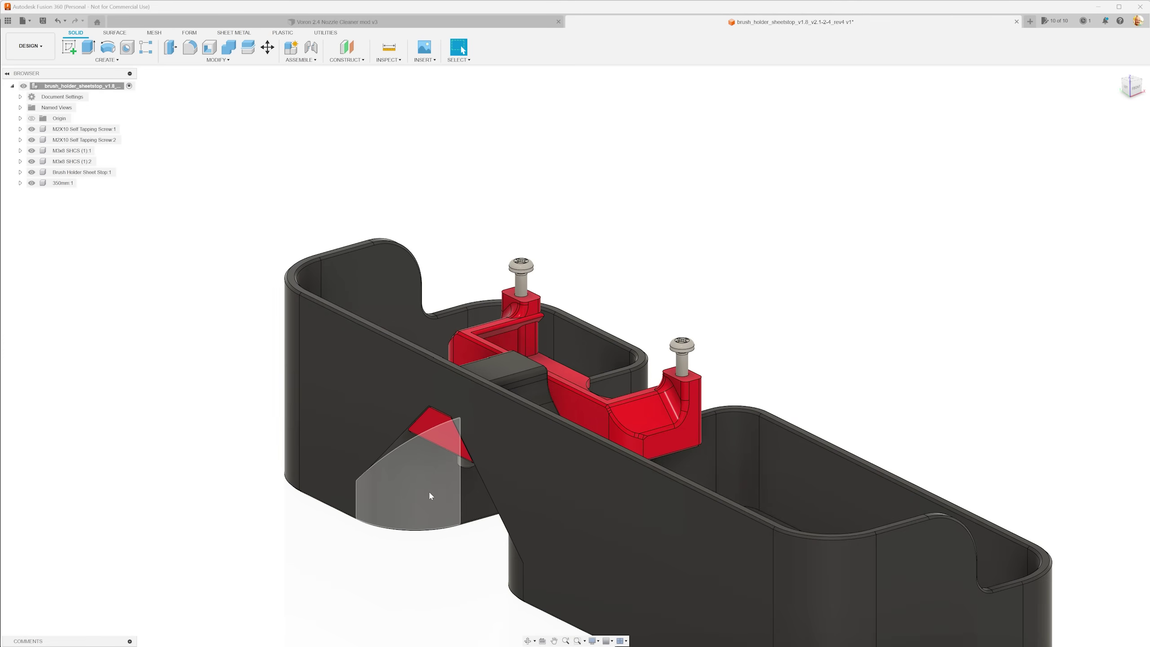
{"action": "mouse_move", "coordinate": [428, 490]}
{"action": "middle_mouse_down"}
{"action": "mouse_move", "coordinate": [393, 433]}
{"action": "mouse_move", "coordinate": [498, 417]}
{"action": "mouse_move", "coordinate": [419, 476]}
{"action": "mouse_move", "coordinate": [444, 434]}
{"action": "mouse_move", "coordinate": [403, 408]}
{"action": "mouse_move", "coordinate": [407, 368]}
{"action": "middle_mouse_up"}
{"action": "key", "text": "Escape"}
{"action": "left_click", "coordinate": [31, 172]}
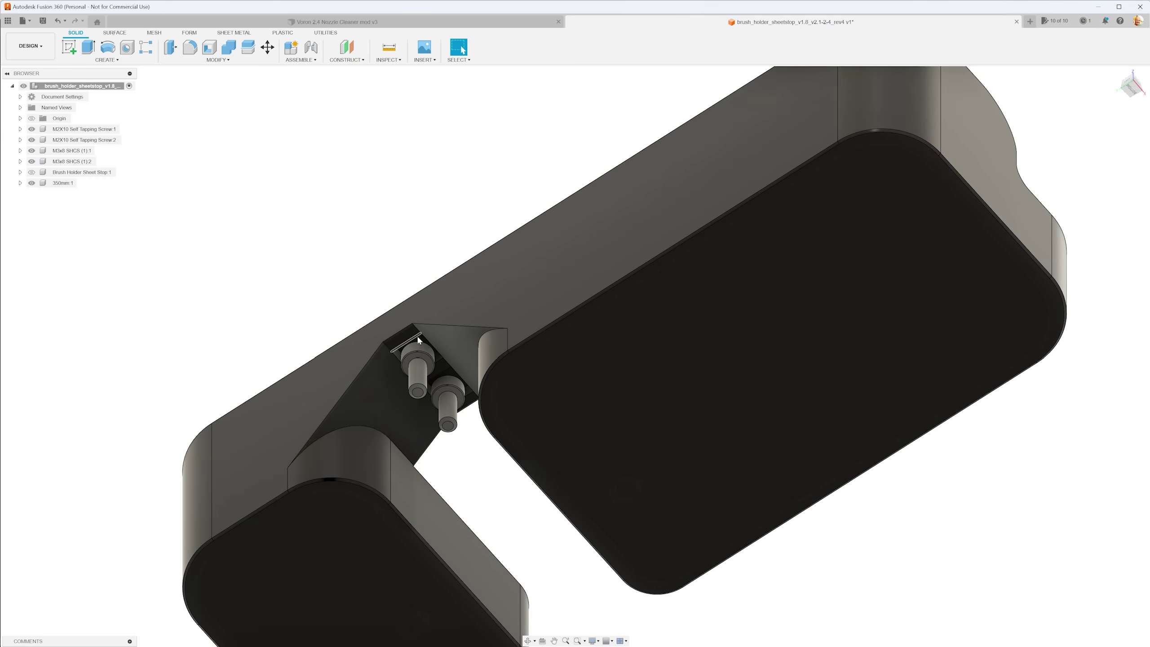
Switch to the Voron 2.4 Nozzle Cleaner mod v3 design and orbit the red parts from several angles
{"action": "left_click", "coordinate": [333, 23]}
{"action": "mouse_move", "coordinate": [701, 501]}
{"action": "middle_mouse_down", "text": "shift"}
{"action": "mouse_move", "coordinate": [716, 488]}
{"action": "mouse_move", "coordinate": [711, 519]}
{"action": "middle_mouse_up", "text": "shift"}
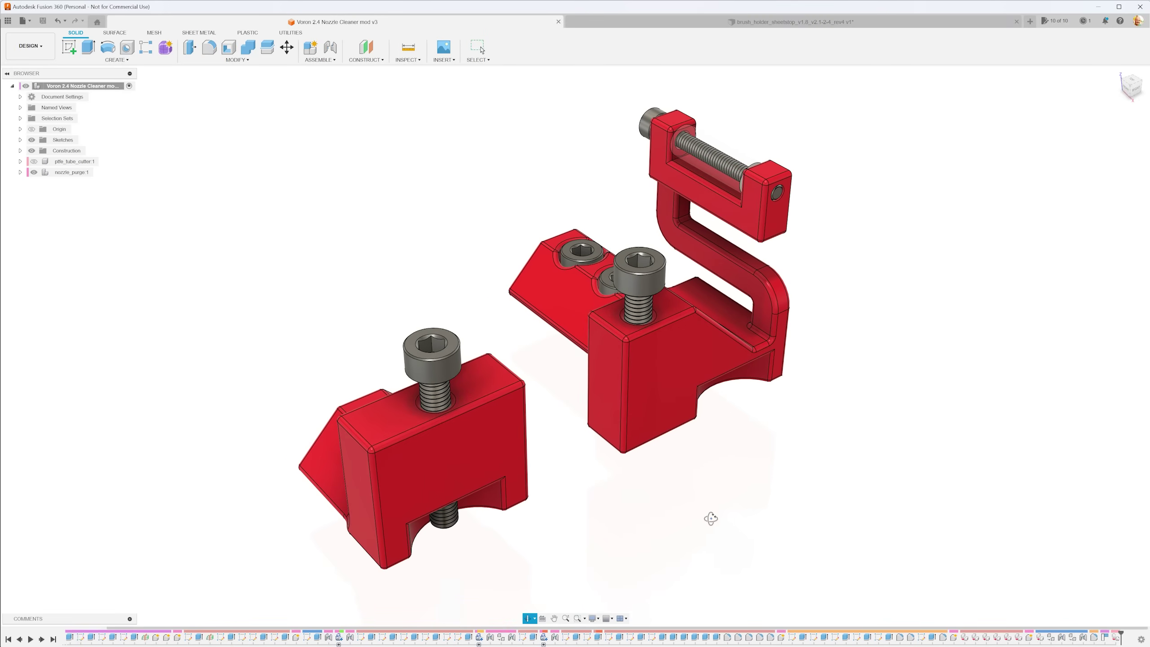
{"action": "left_click_drag", "start_coordinate": [711, 519], "coordinate": [766, 504]}
{"action": "key", "text": "Escape"}
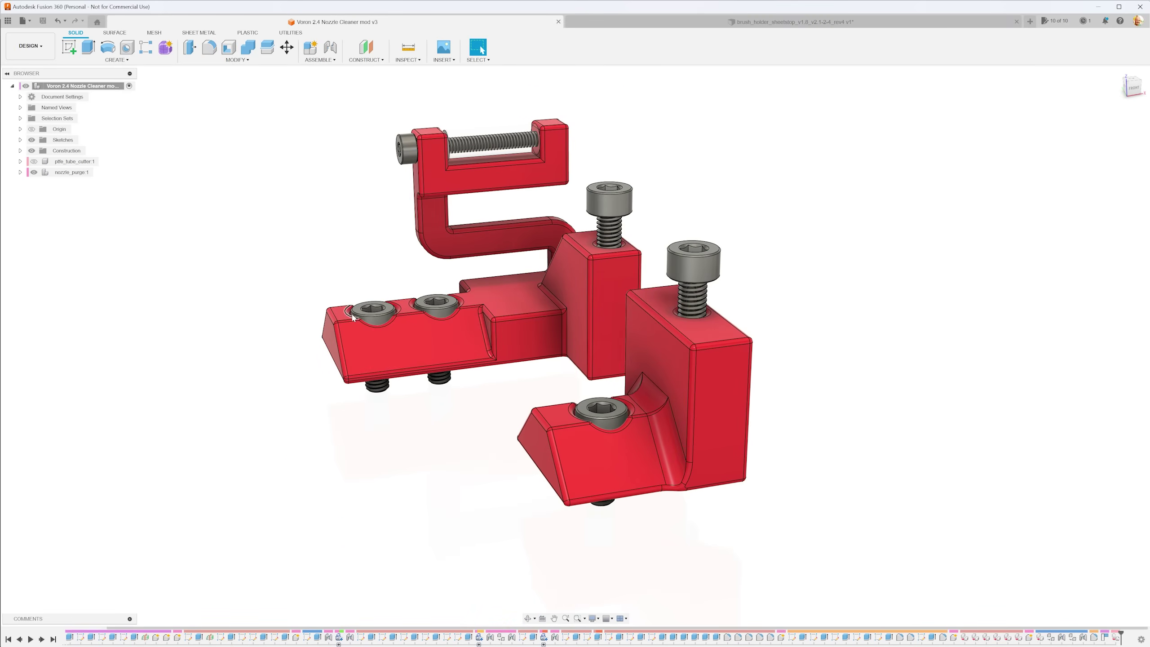
{"action": "middle_click_drag", "start_coordinate": [472, 436], "coordinate": [426, 367], "text": "shift"}
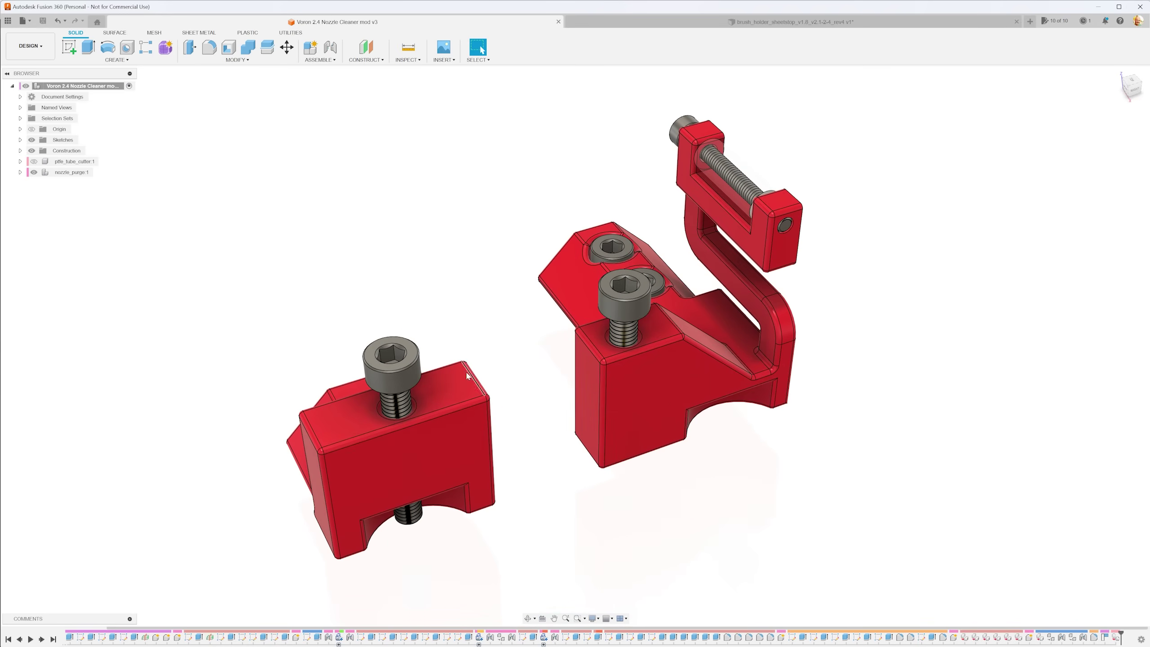
{"action": "middle_click_drag", "start_coordinate": [784, 493], "coordinate": [950, 462], "text": "shift"}
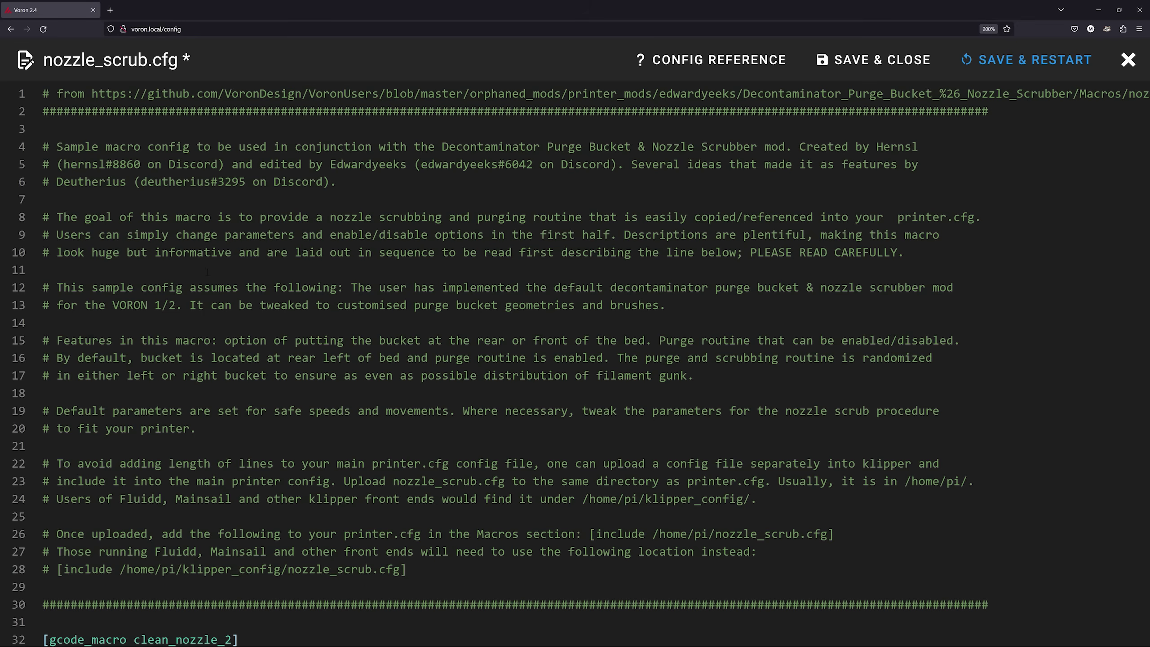
Scroll to lines 100–101 and highlight the purge_temp and clean_temp lines using PURGE and CLEAN
{"action": "scroll", "coordinate": [226, 310], "scroll_direction": "down", "scroll_amount": 10}
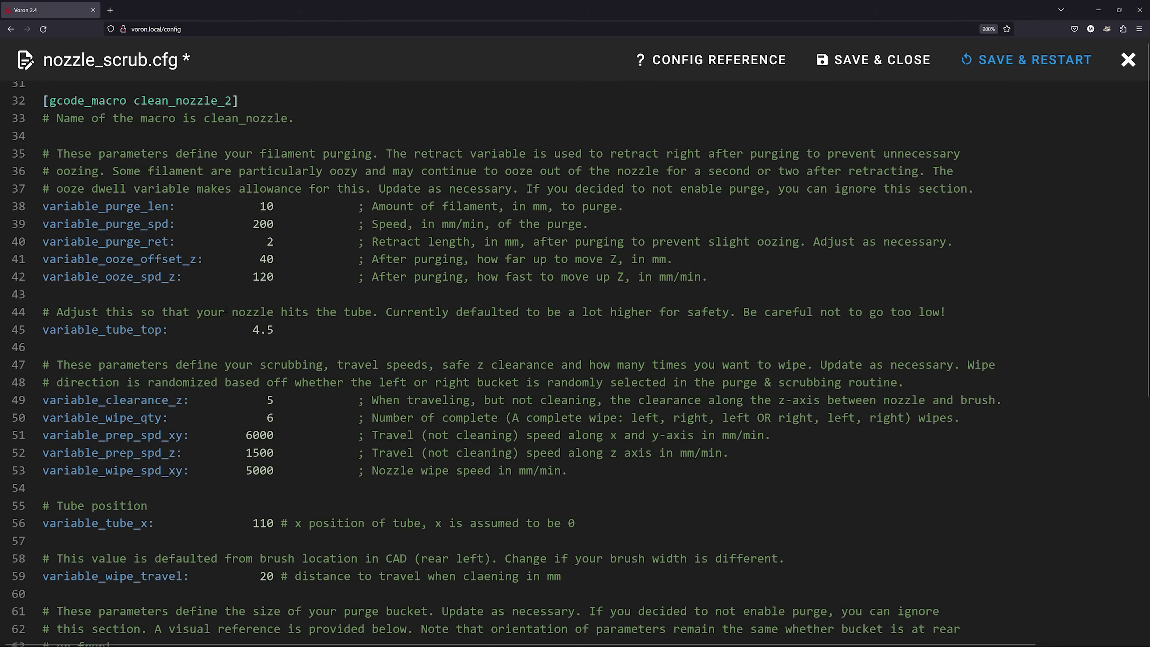
{"action": "left_click_drag", "start_coordinate": [111, 174], "coordinate": [288, 383]}
{"action": "left_click", "coordinate": [477, 453]}
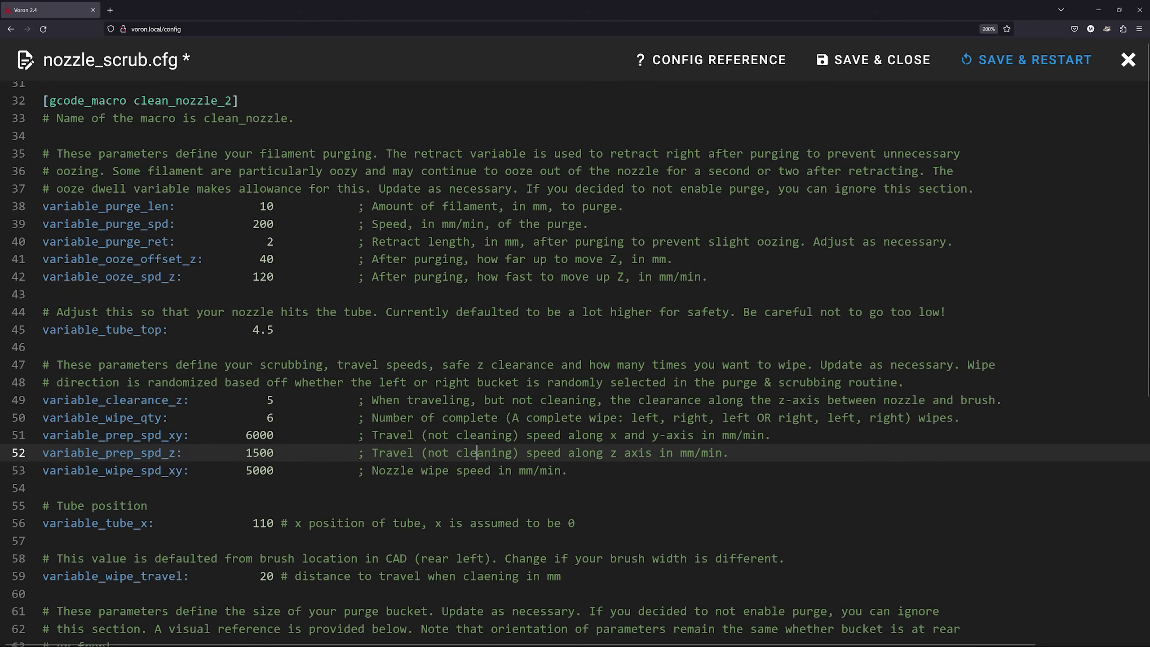
{"action": "scroll", "coordinate": [343, 475], "scroll_direction": "down", "scroll_amount": 6}
{"action": "scroll", "coordinate": [342, 475], "scroll_direction": "down", "scroll_amount": 13}
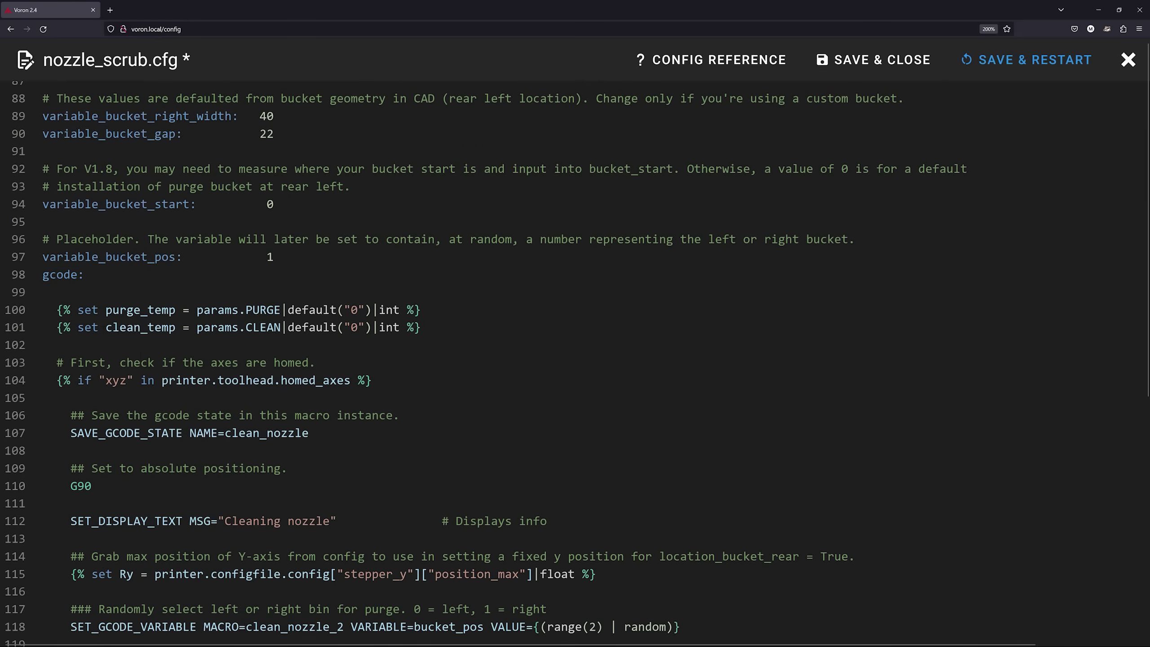
{"action": "left_click_drag", "start_coordinate": [57, 310], "coordinate": [448, 329]}
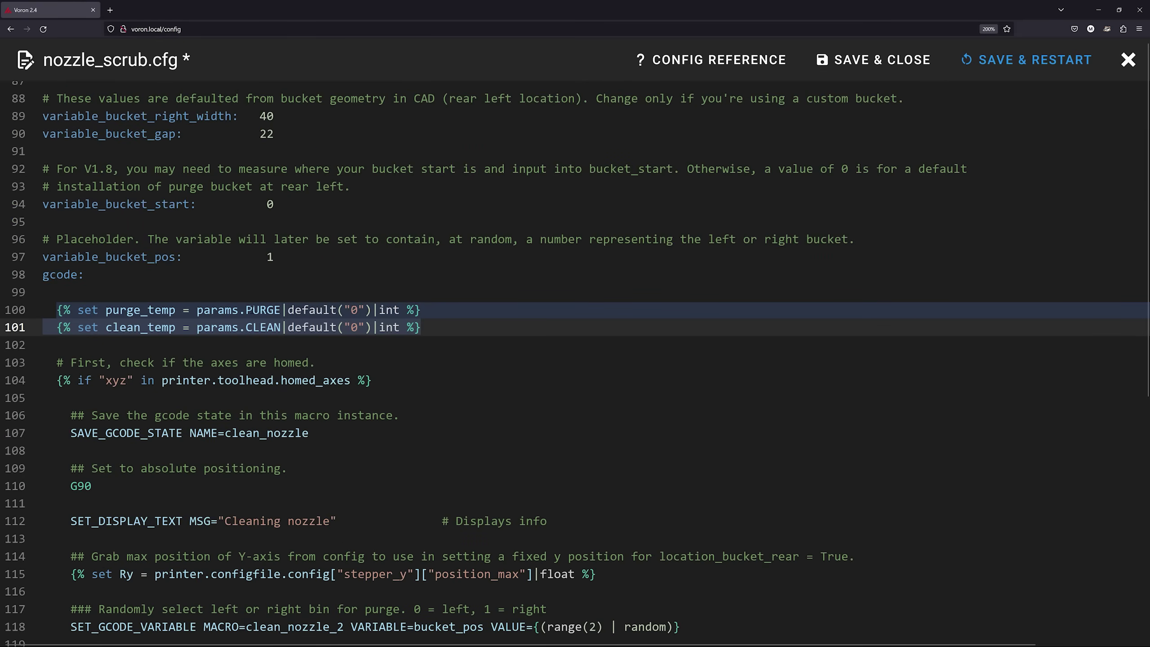
{"action": "left_click", "coordinate": [253, 310]}
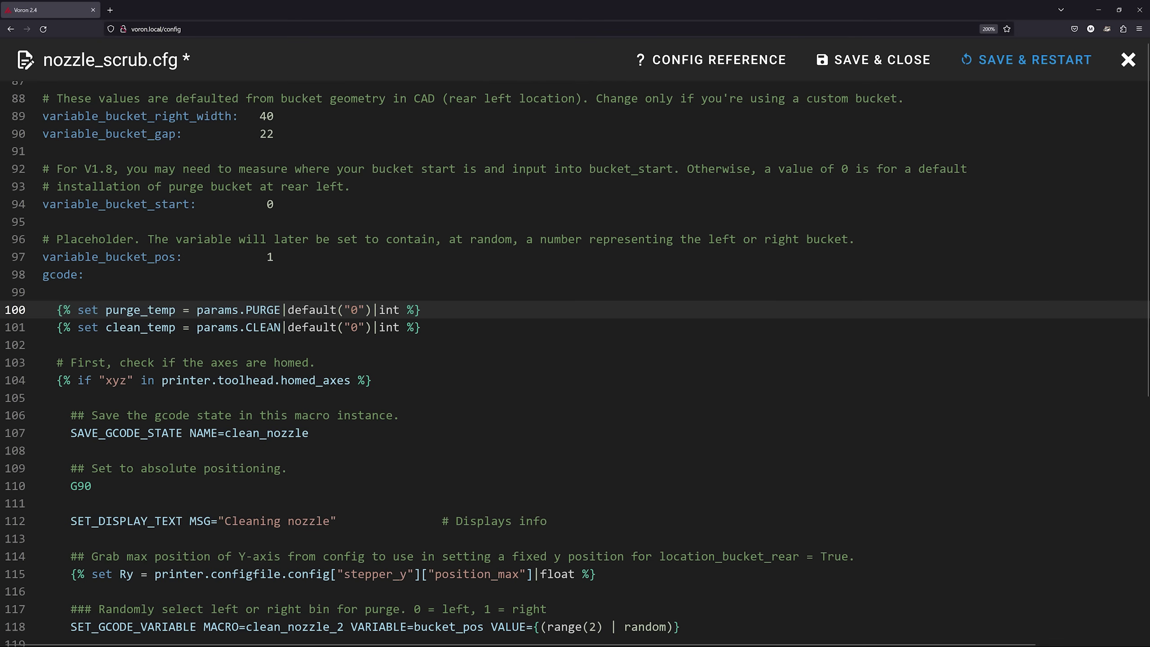
{"action": "left_click", "coordinate": [268, 327]}
{"action": "left_click", "coordinate": [267, 310]}
{"action": "key", "text": "Down"}
{"action": "key", "text": "Left"}
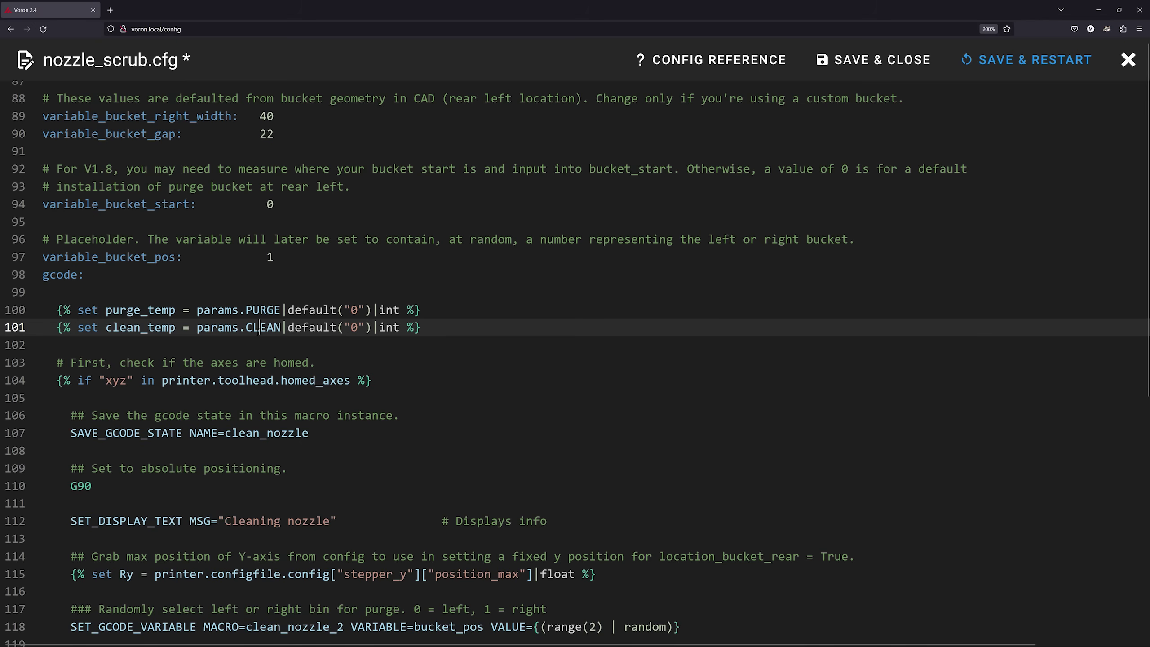
Scroll down and highlight the purge block on lines 126–141
{"action": "scroll", "coordinate": [257, 332], "scroll_direction": "down", "scroll_amount": 5}
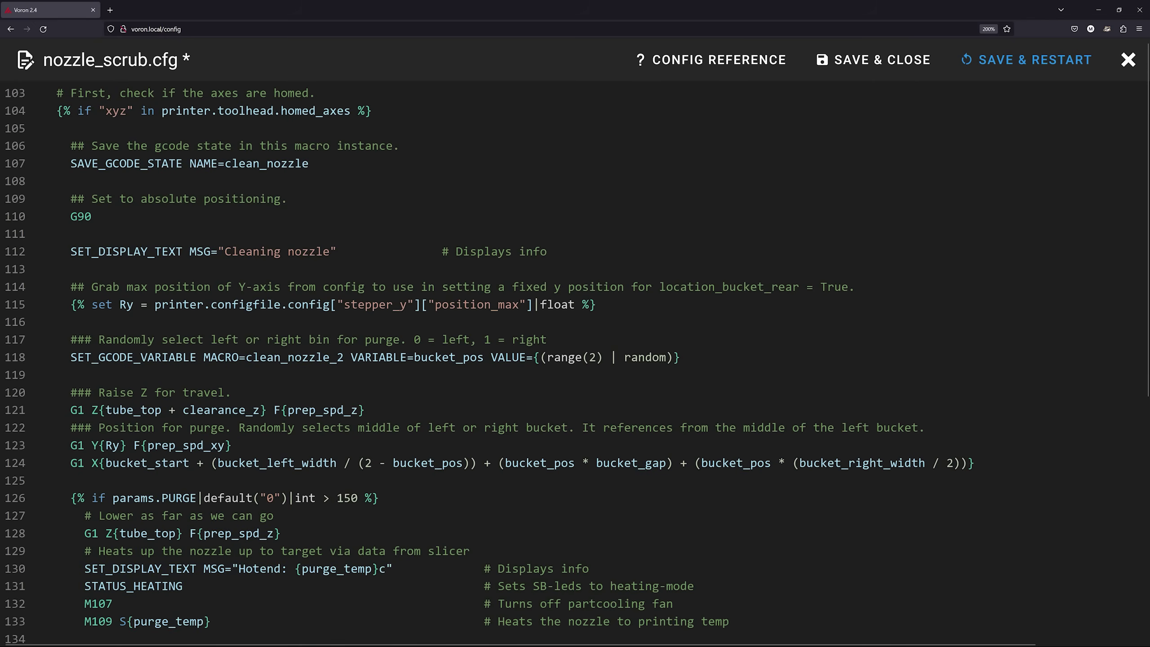
{"action": "left_click_drag", "start_coordinate": [71, 146], "coordinate": [1037, 481]}
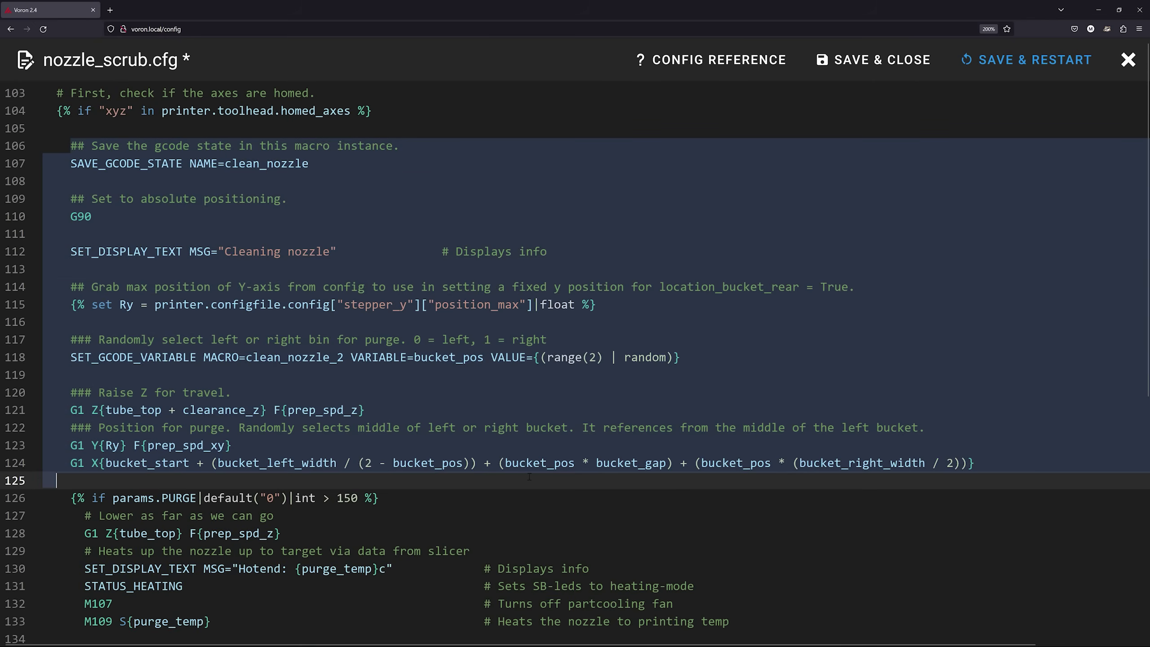
{"action": "scroll", "coordinate": [529, 476], "scroll_direction": "down", "scroll_amount": 7}
{"action": "left_click_drag", "start_coordinate": [71, 138], "coordinate": [207, 404]}
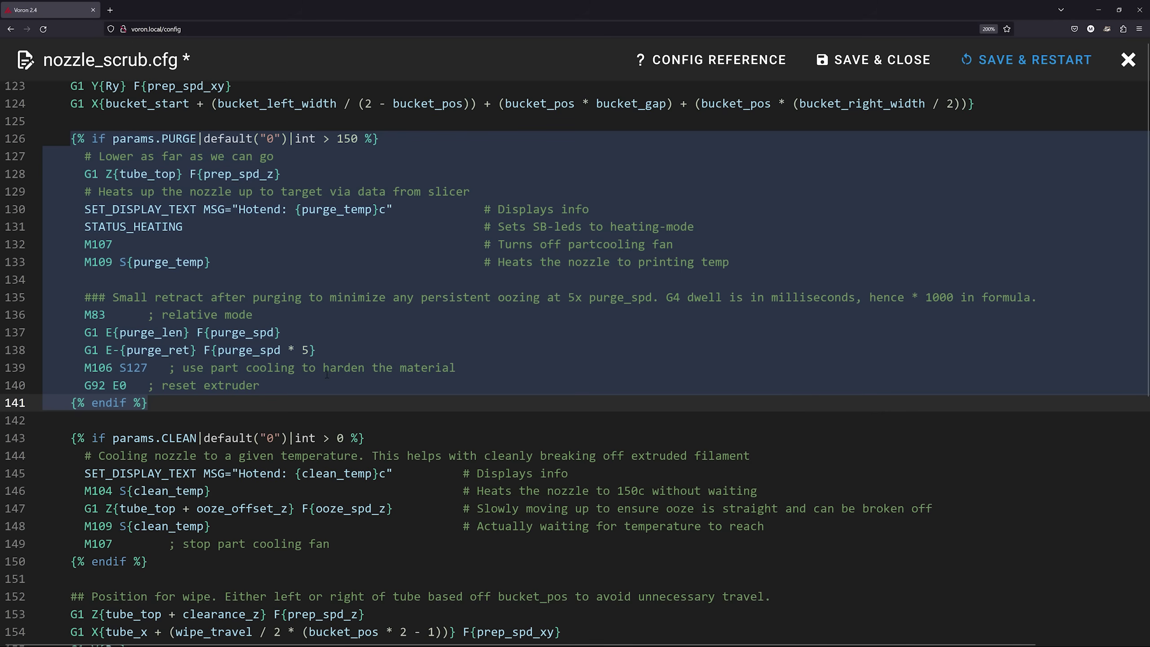
Highlight the nozzle-cooling block (lines 143–150), then the wipe loop (lines 160–164)
{"action": "scroll", "coordinate": [269, 367], "scroll_direction": "down", "scroll_amount": 3}
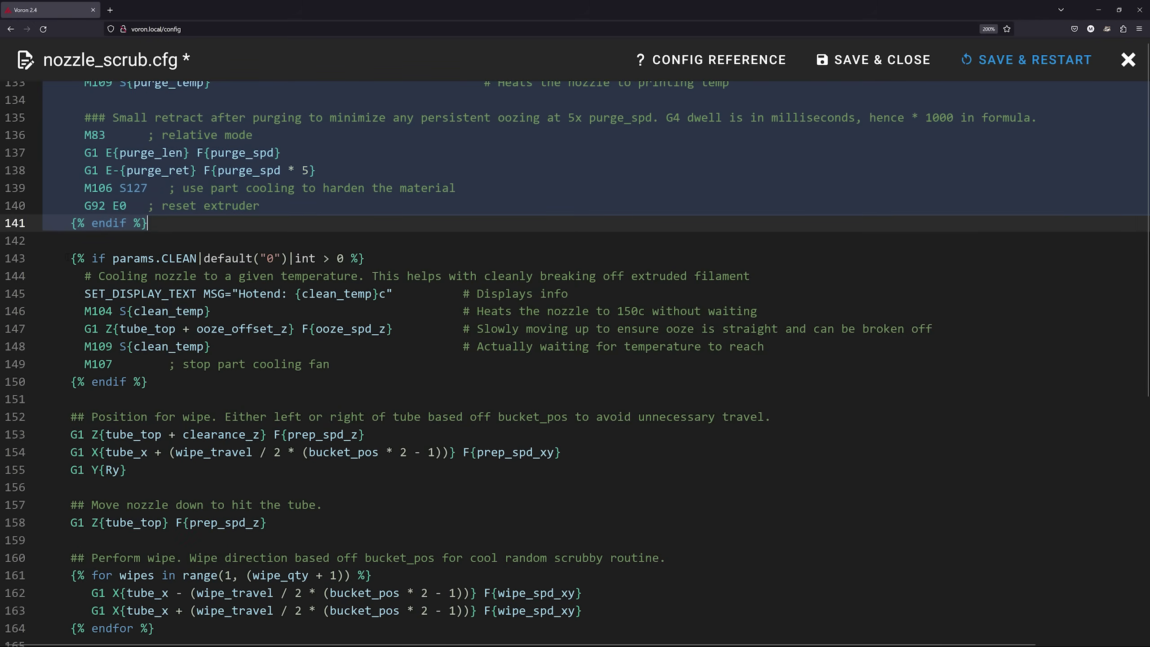
{"action": "left_click_drag", "start_coordinate": [68, 258], "coordinate": [205, 380]}
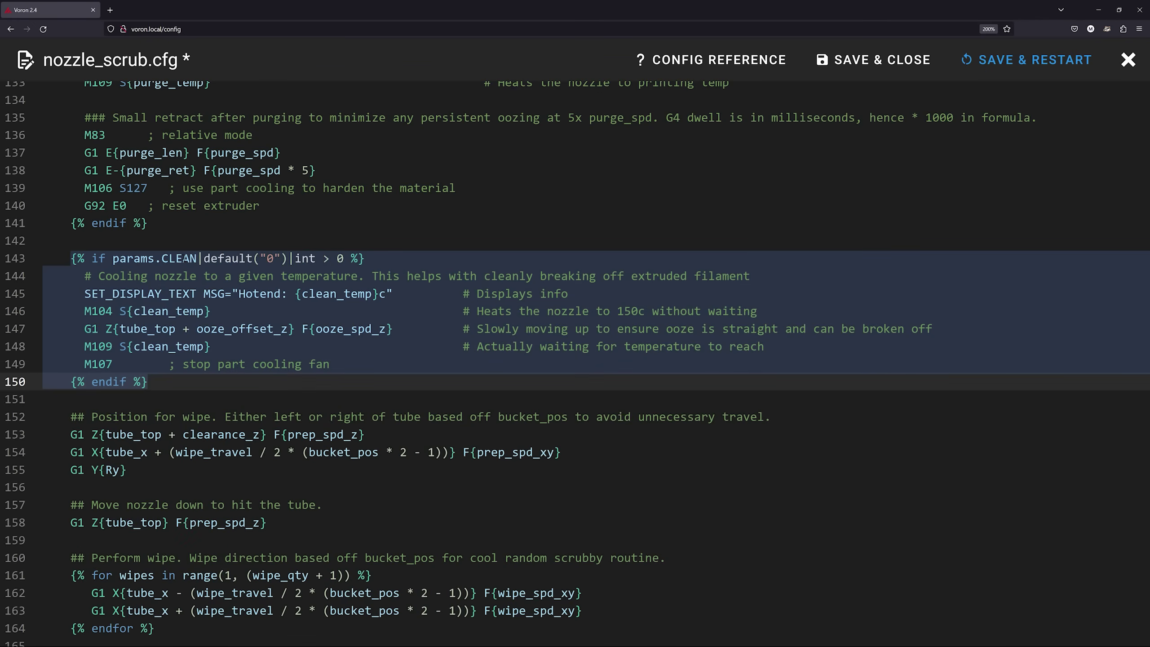
{"action": "scroll", "coordinate": [262, 369], "scroll_direction": "down", "scroll_amount": 3}
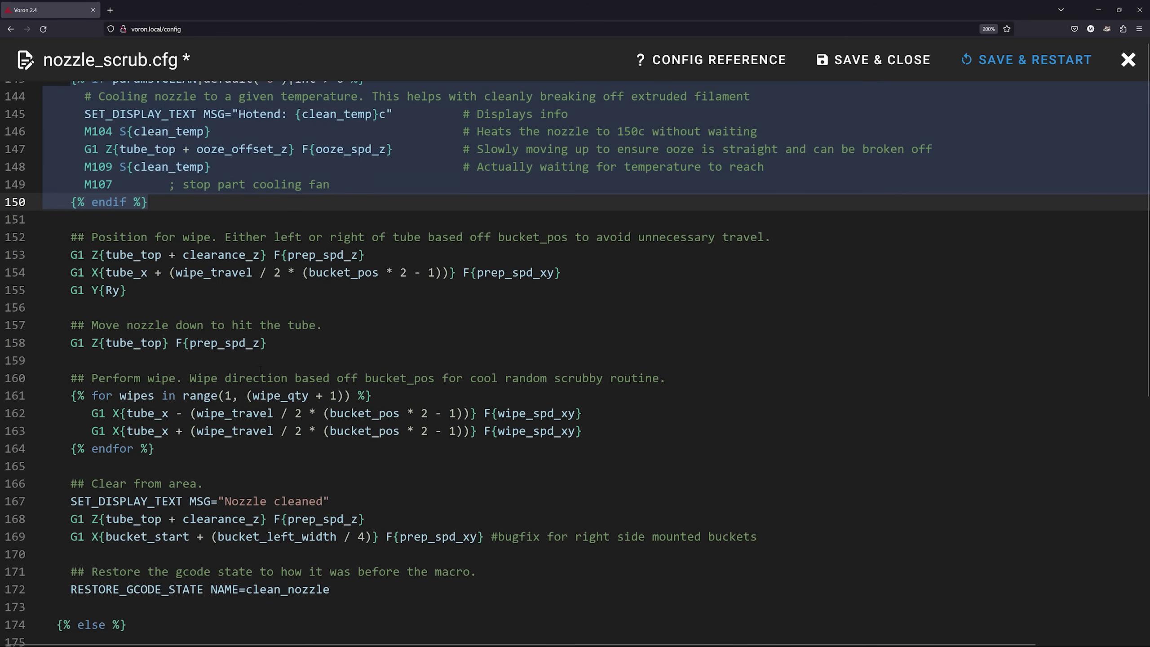
{"action": "left_click_drag", "start_coordinate": [63, 237], "coordinate": [317, 347]}
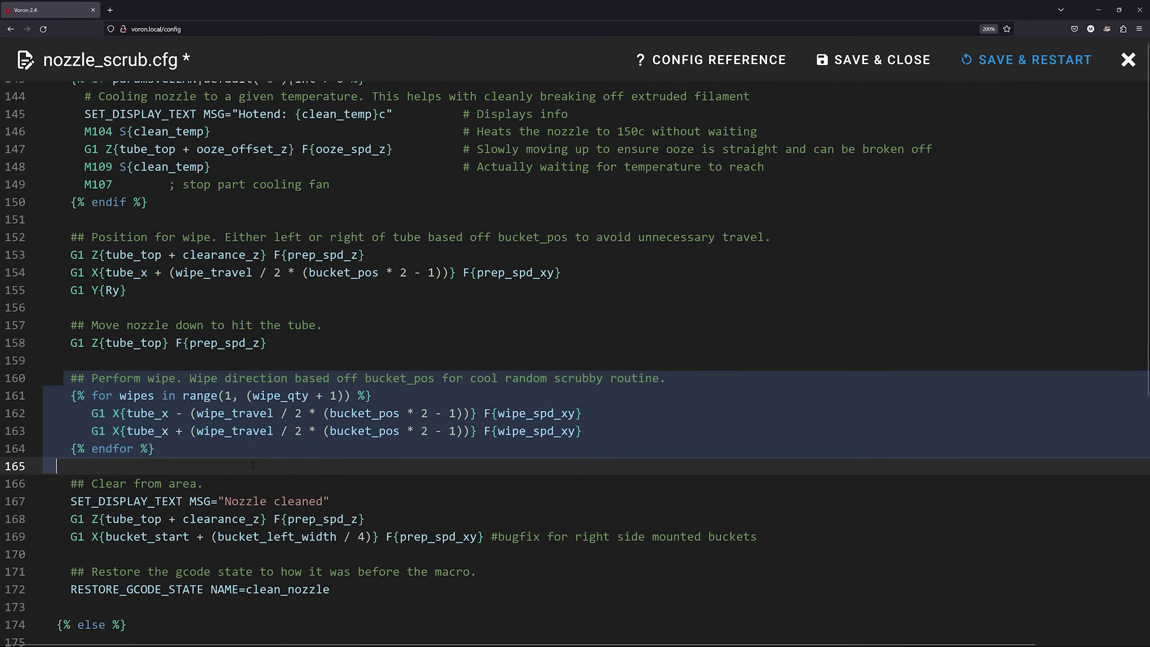